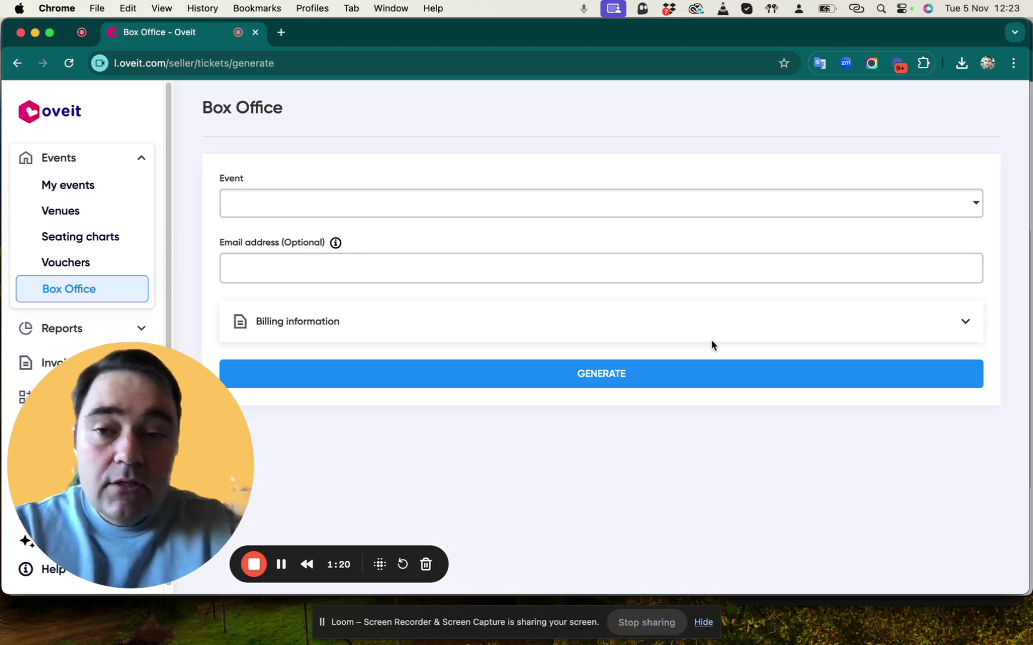
Select WonderConf (17 - 18 Jul 2025) from the Event list to show its General and Premium Access tickets.
left_click(574, 210)
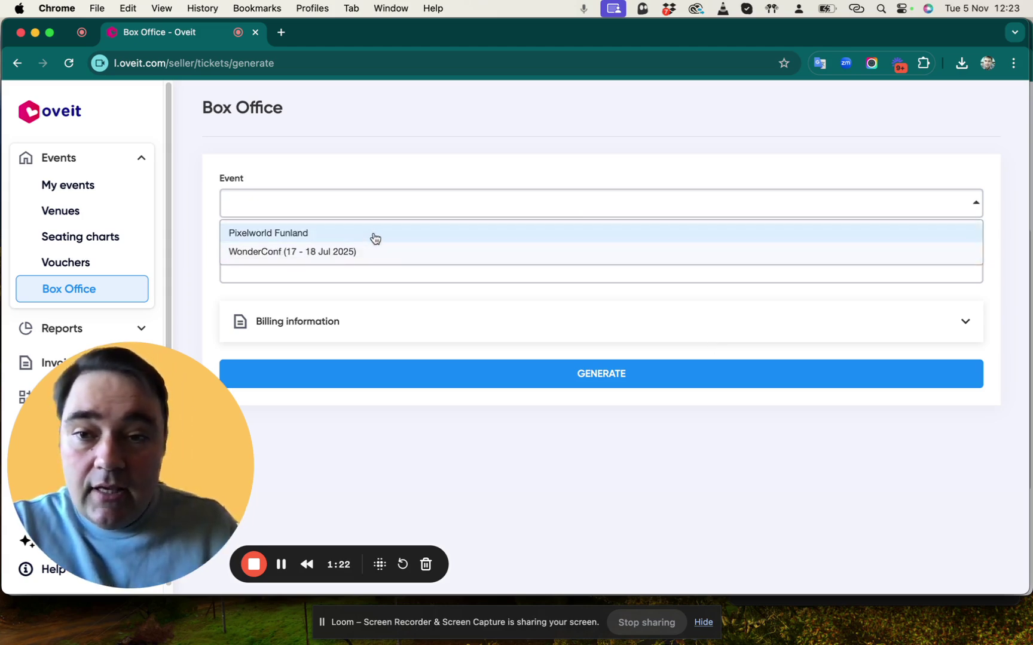
left_click(343, 254)
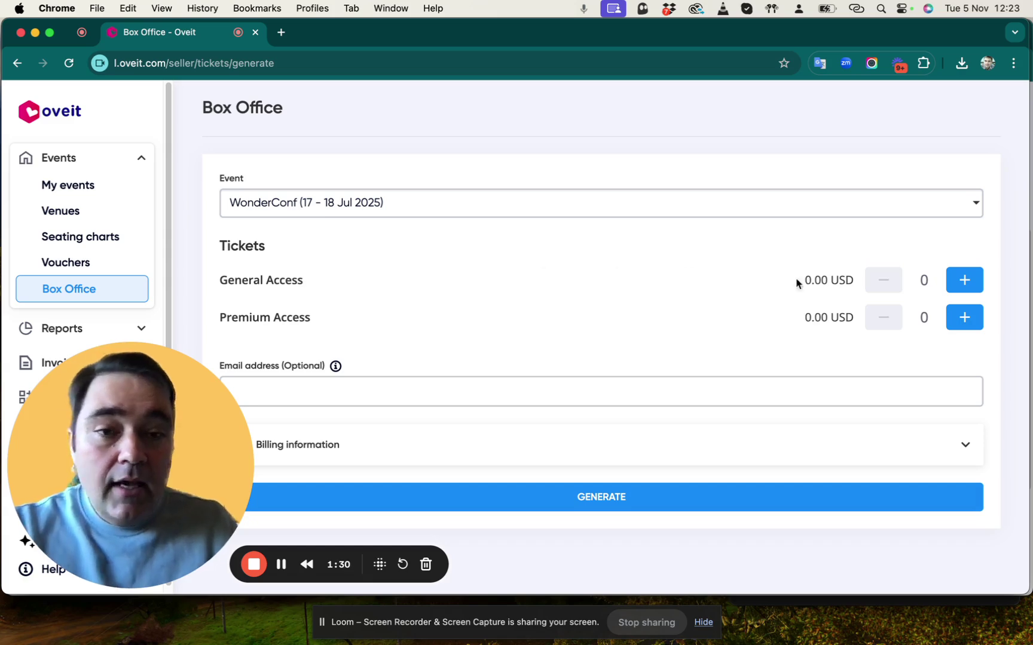
left_click_drag(178, 426, 700, 117)
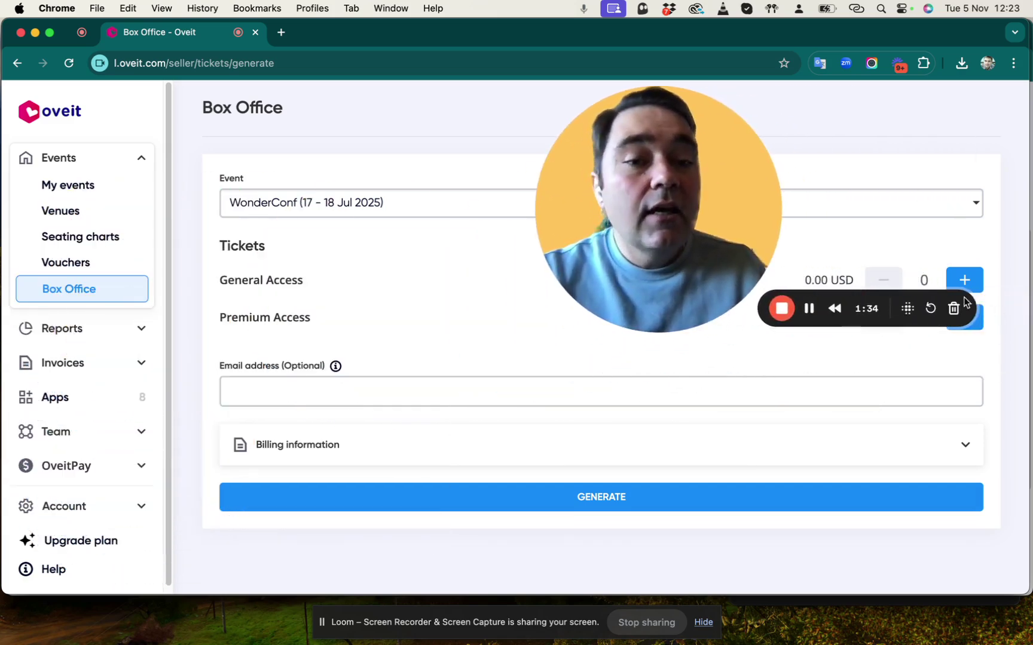
left_click_drag(682, 221, 98, 512)
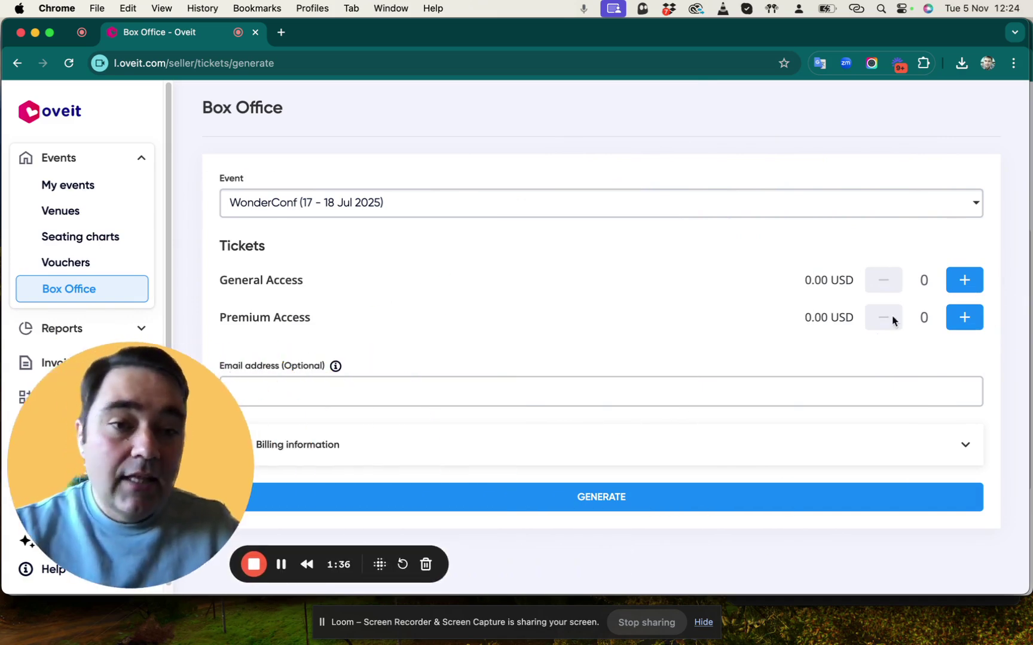
Add 2 General Access tickets and 1 Premium Access ticket, with the order totalling 0.00 USD.
left_click(963, 287)
left_click(953, 289)
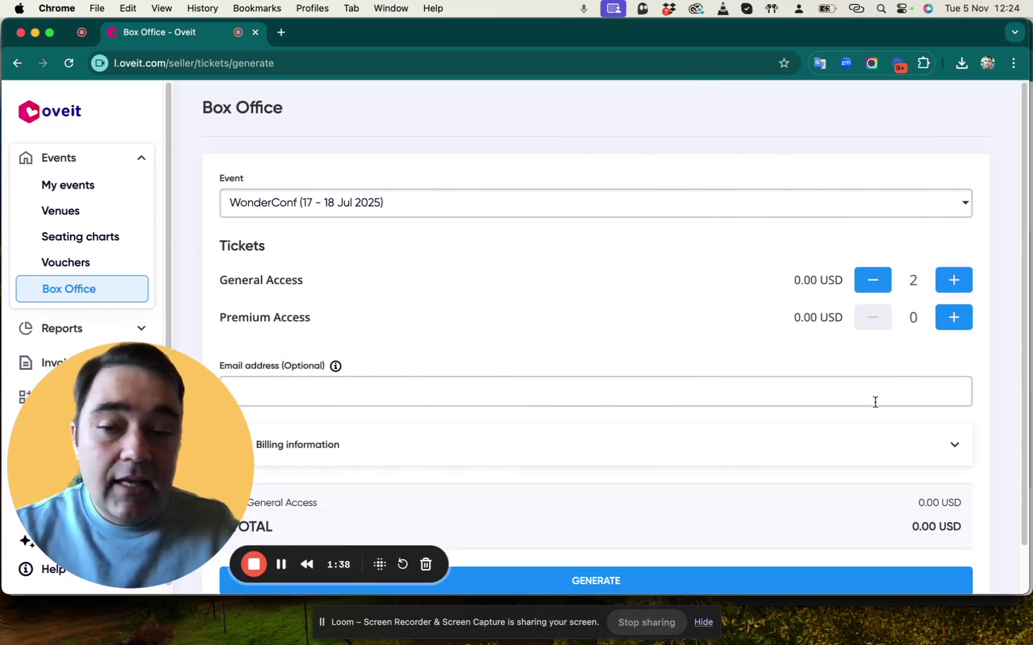
left_click(953, 318)
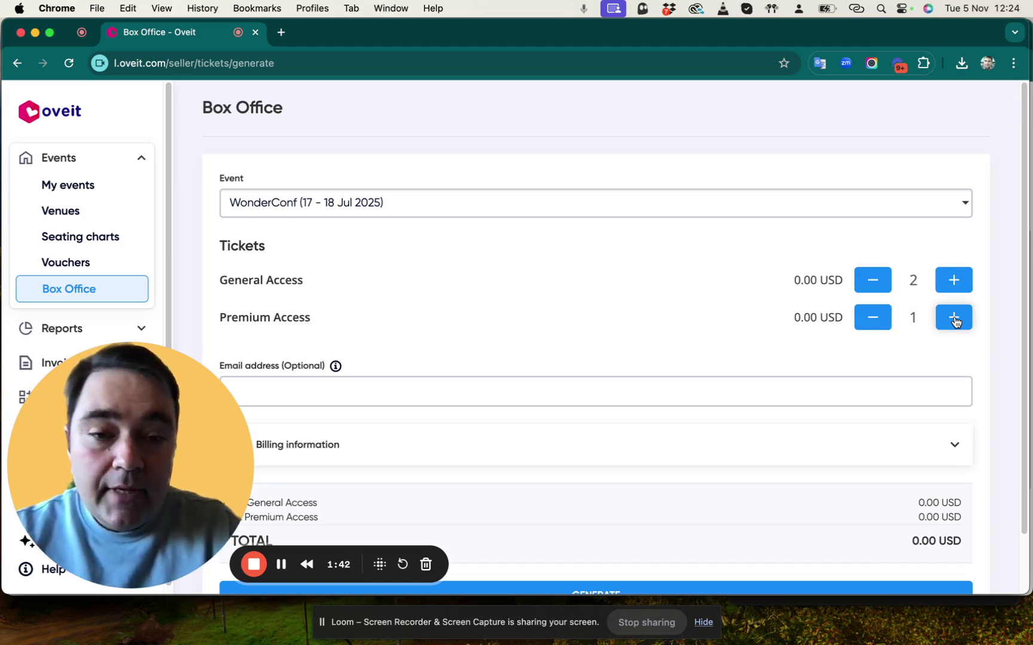
scroll(758, 375, "down", 2)
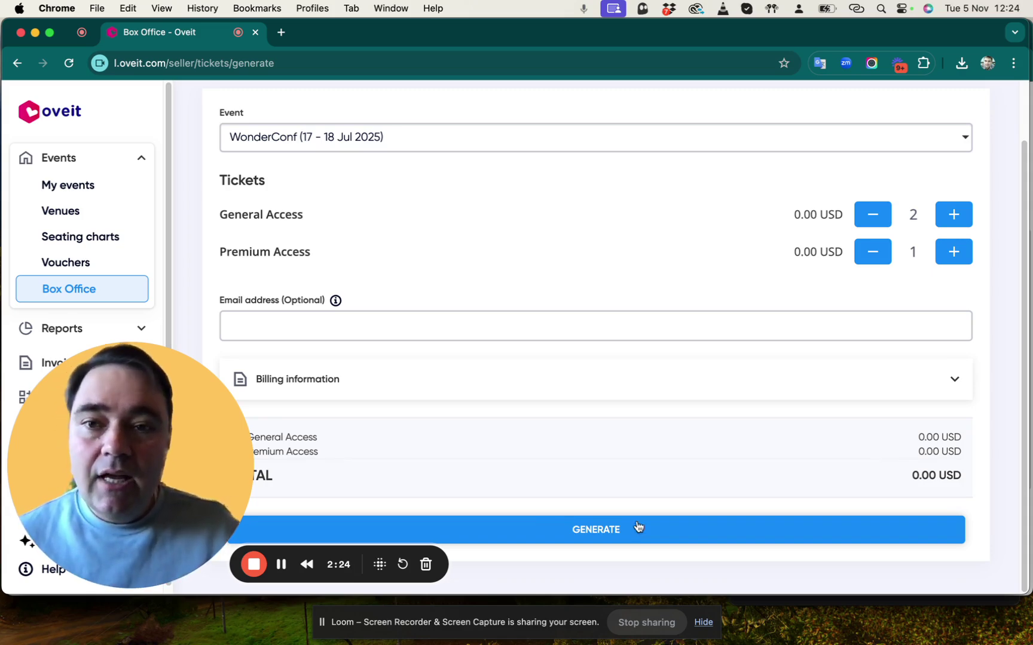
Enter the recipient's e-mail address in the optional Email address field.
left_click(527, 338)
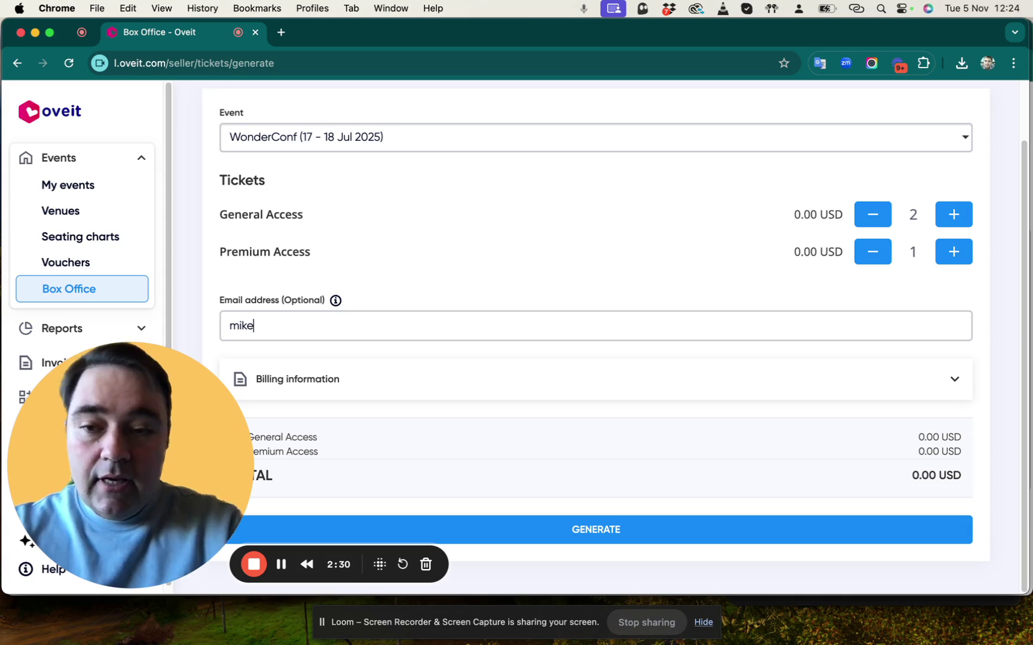
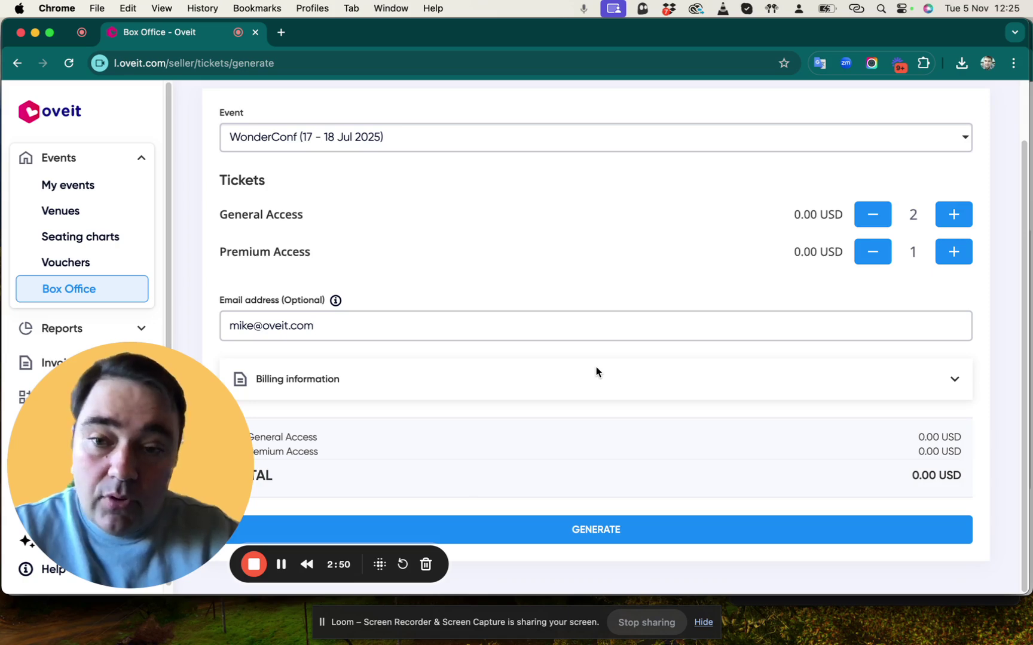
left_click(589, 386)
scroll(606, 418, "down", 4)
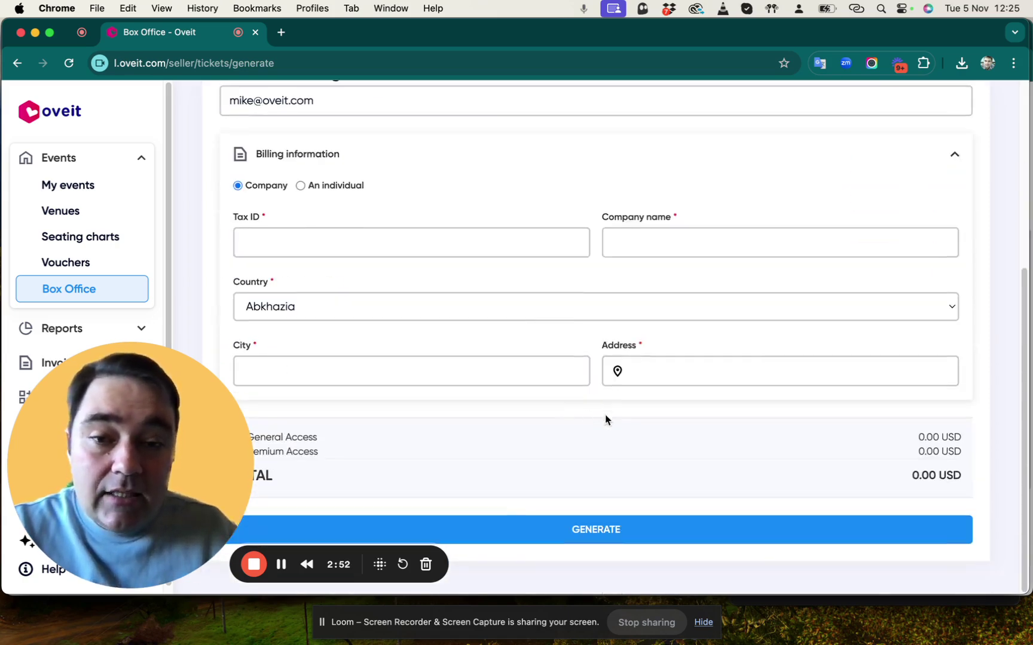
scroll(546, 306, "up", 4)
scroll(396, 297, "up", 2)
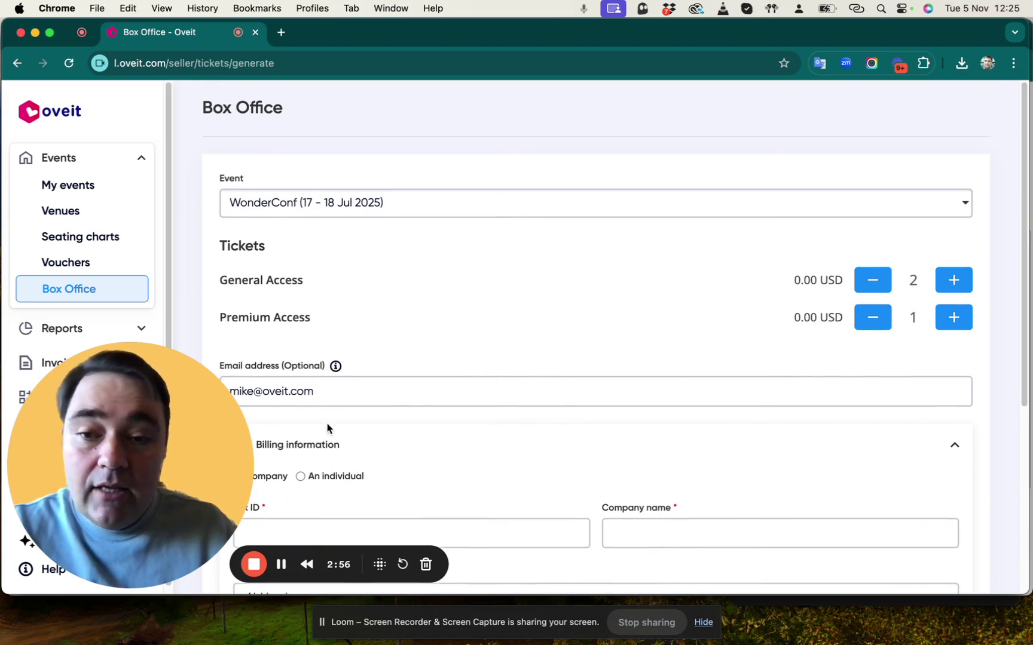
left_click(305, 450)
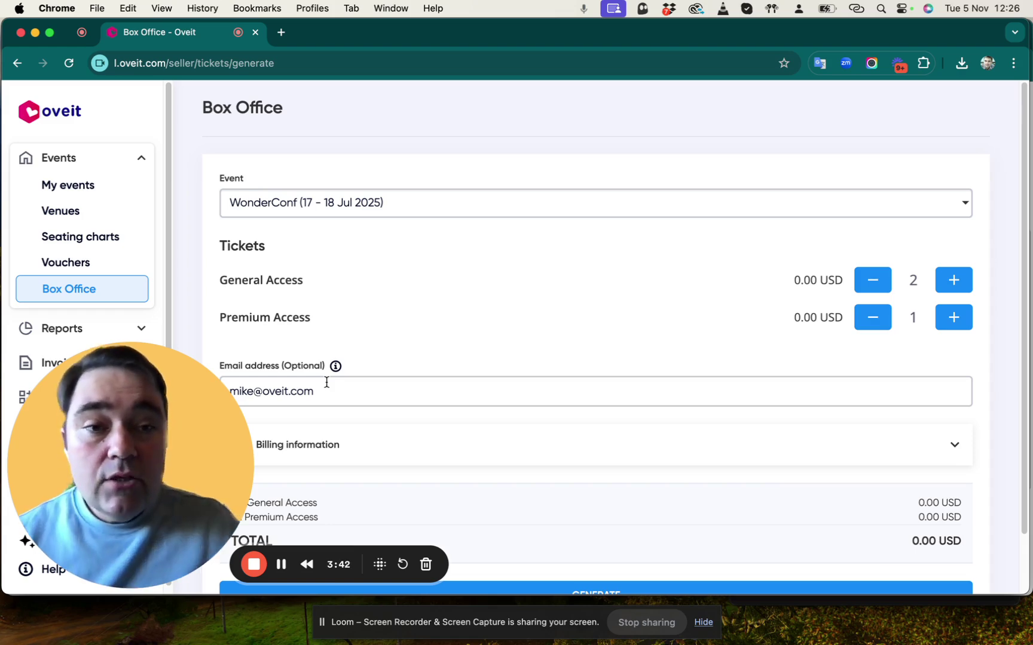
Select Pixelworld Funland from the Event list and scroll to its 5 Nov 2024 calendar.
left_click(409, 206)
left_click(362, 239)
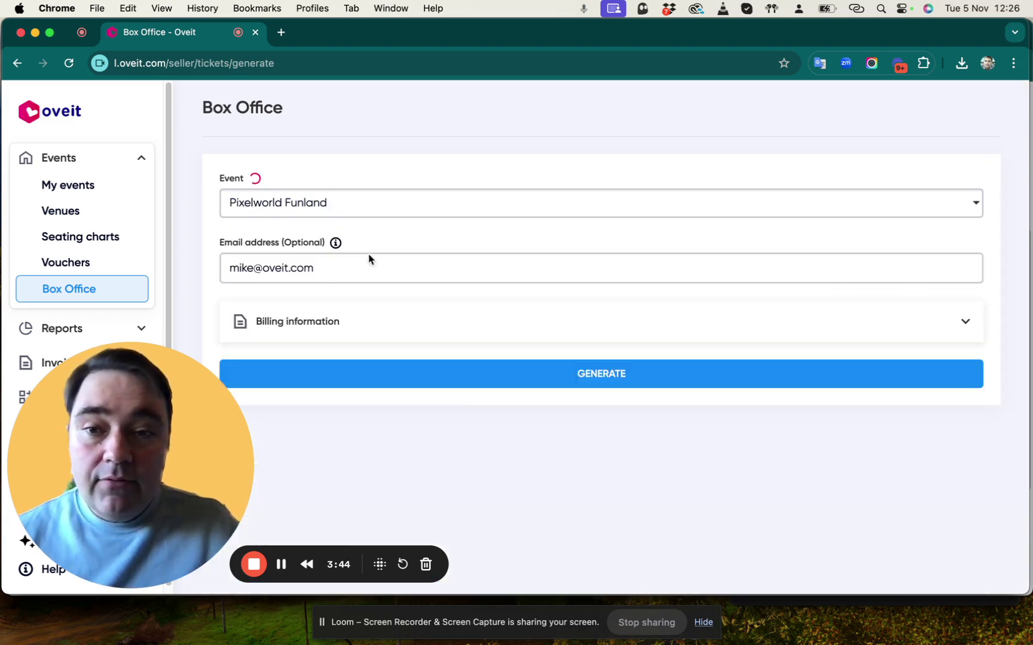
scroll(686, 312, "down", 3)
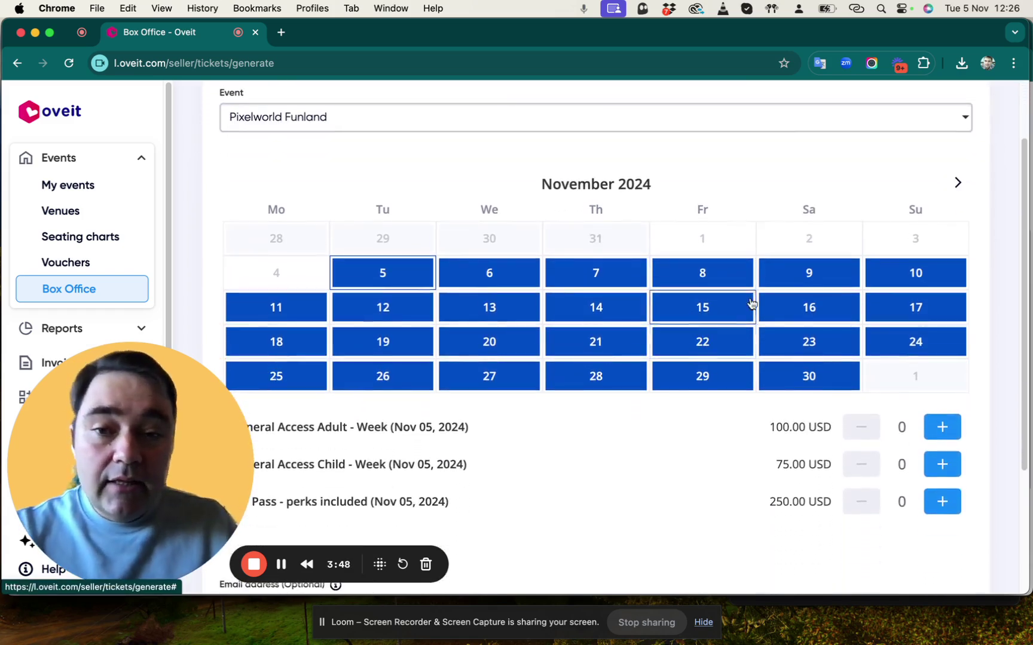
scroll(749, 302, "down", 3)
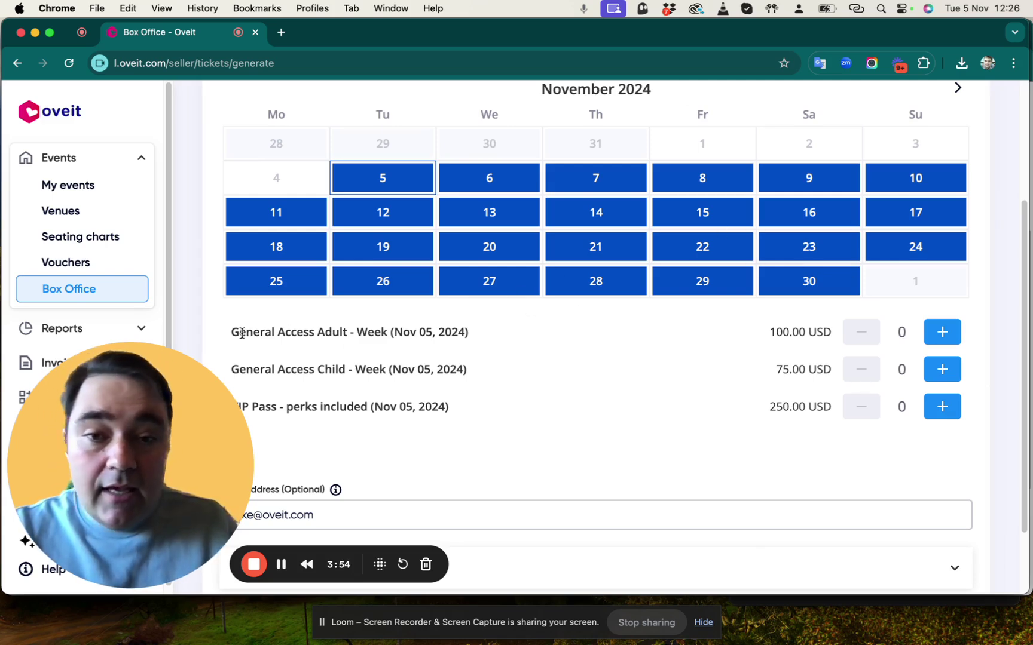
Review the Adult 100, Child 75 and VIP 250 USD ticket types for that date.
left_click_drag(262, 332, 431, 338)
left_click(308, 368)
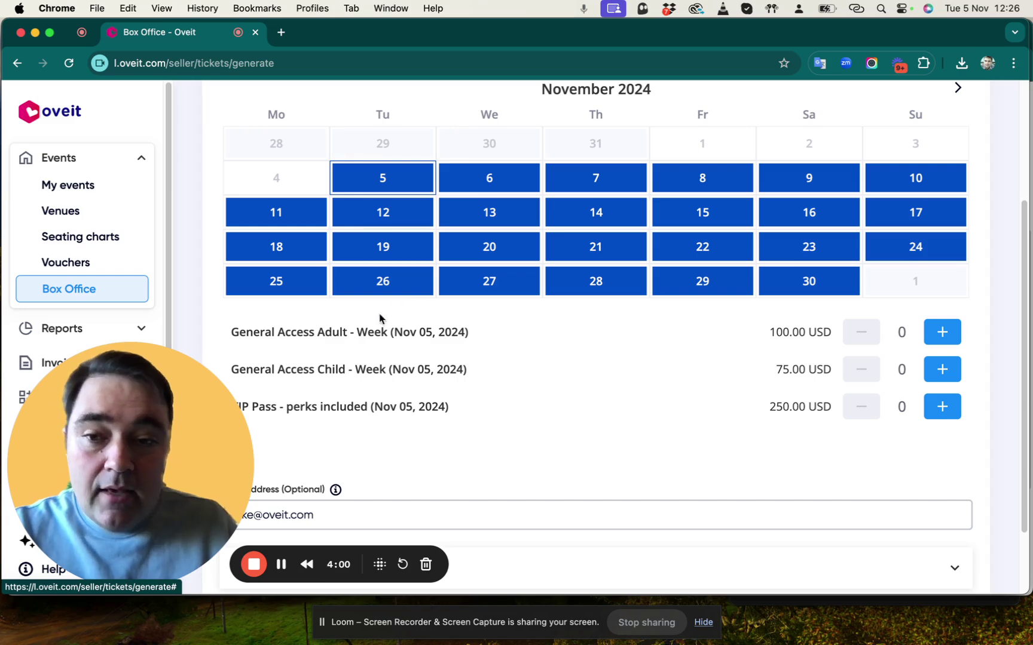
scroll(366, 355, "down", 3)
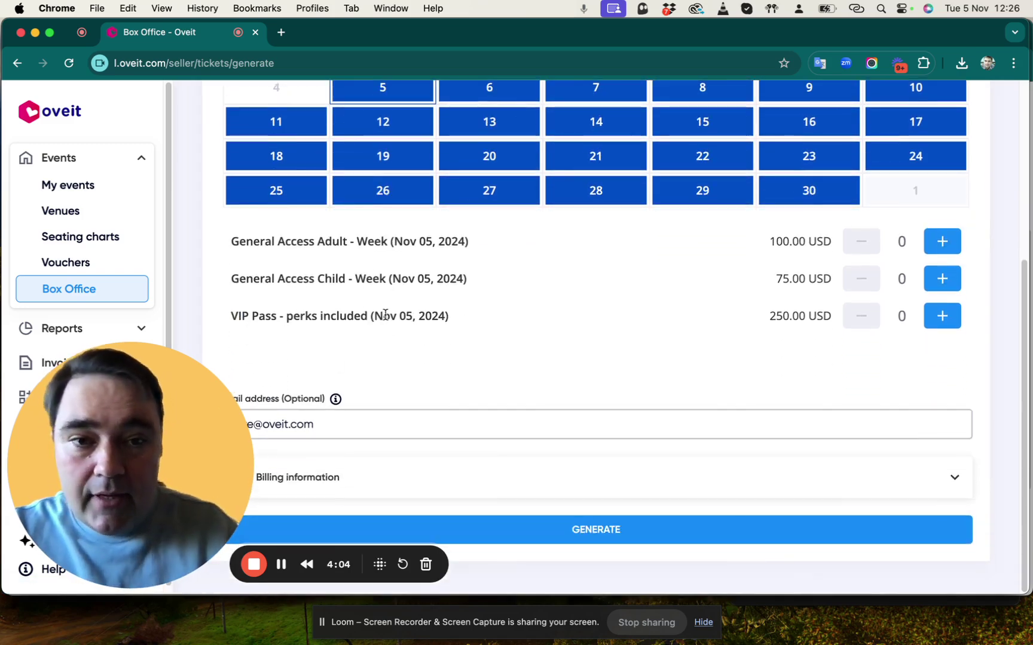
scroll(657, 239, "up", 2)
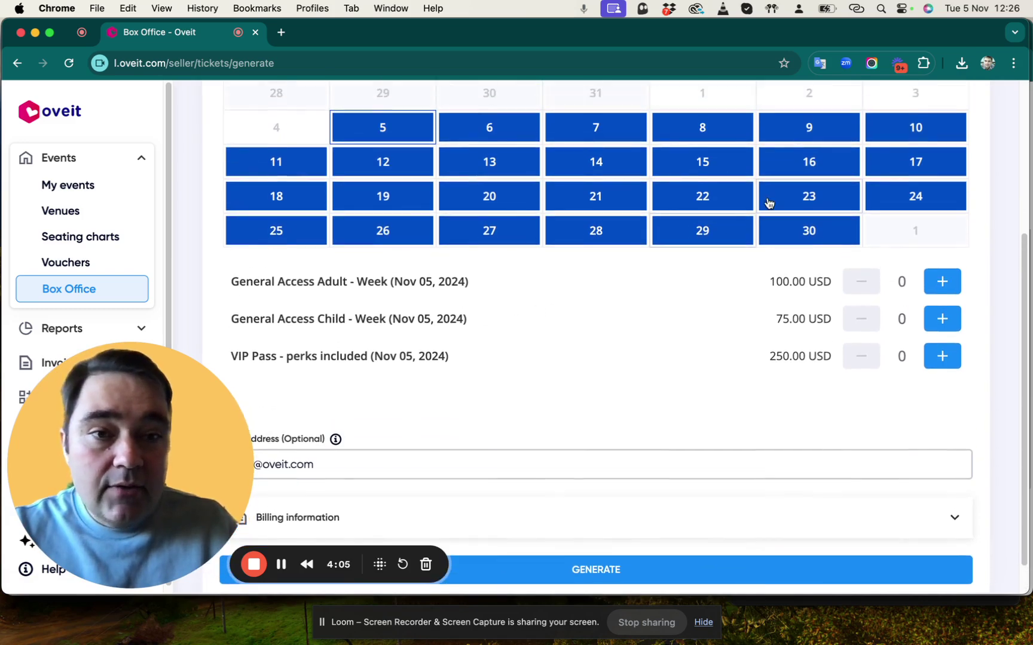
Choose 9 Nov 2024 and review its weekend tickets: Adult 125, Children 100, VIP Pass 250 USD.
left_click(822, 136)
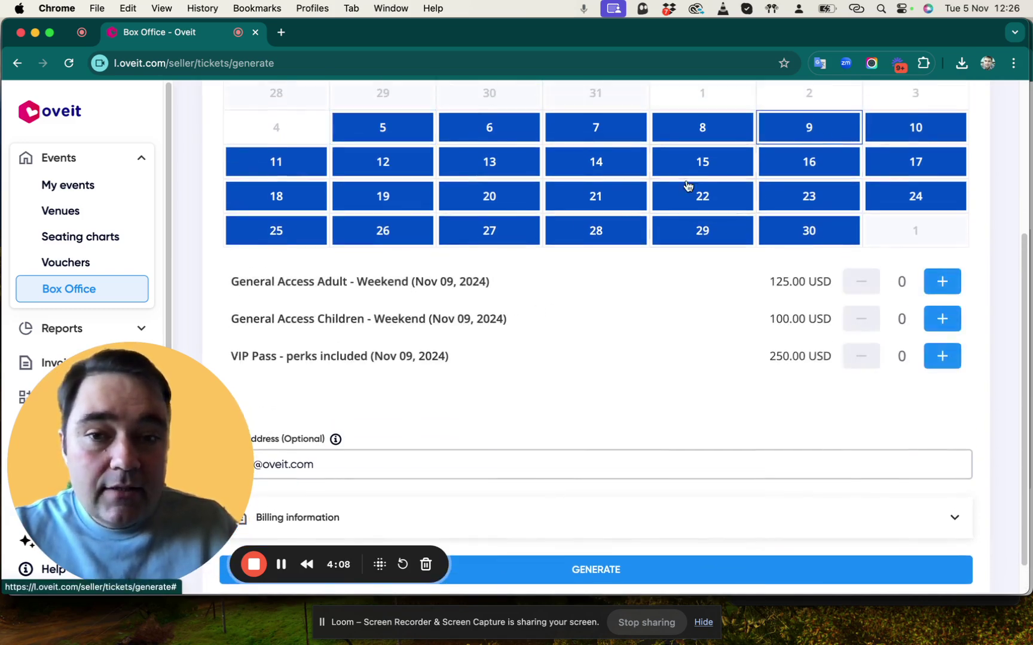
left_click_drag(291, 282, 496, 291)
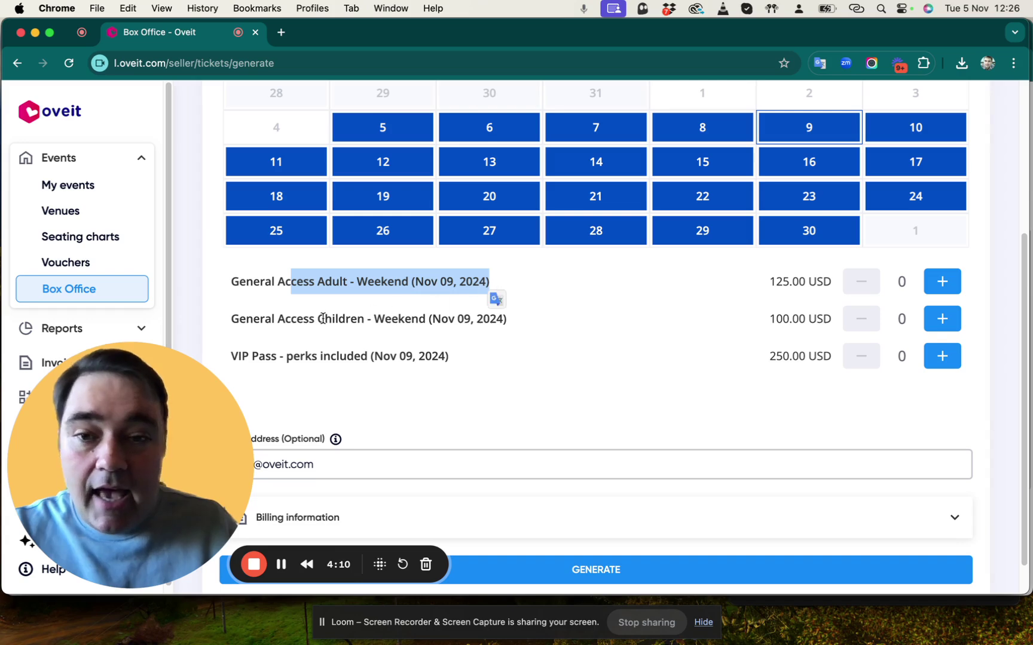
left_click_drag(323, 319, 489, 324)
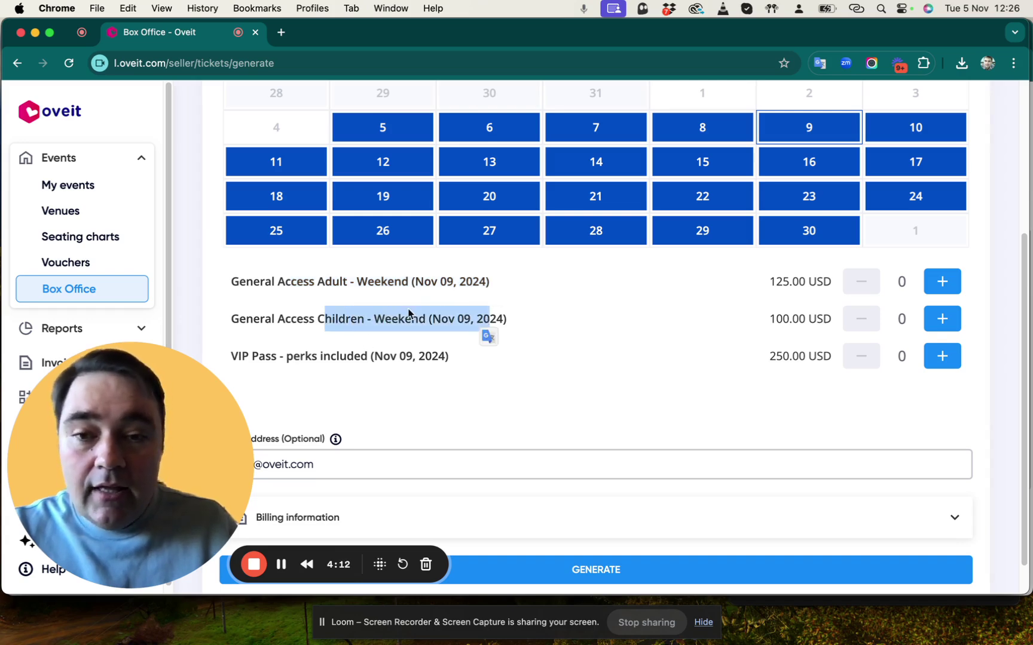
left_click_drag(259, 358, 383, 361)
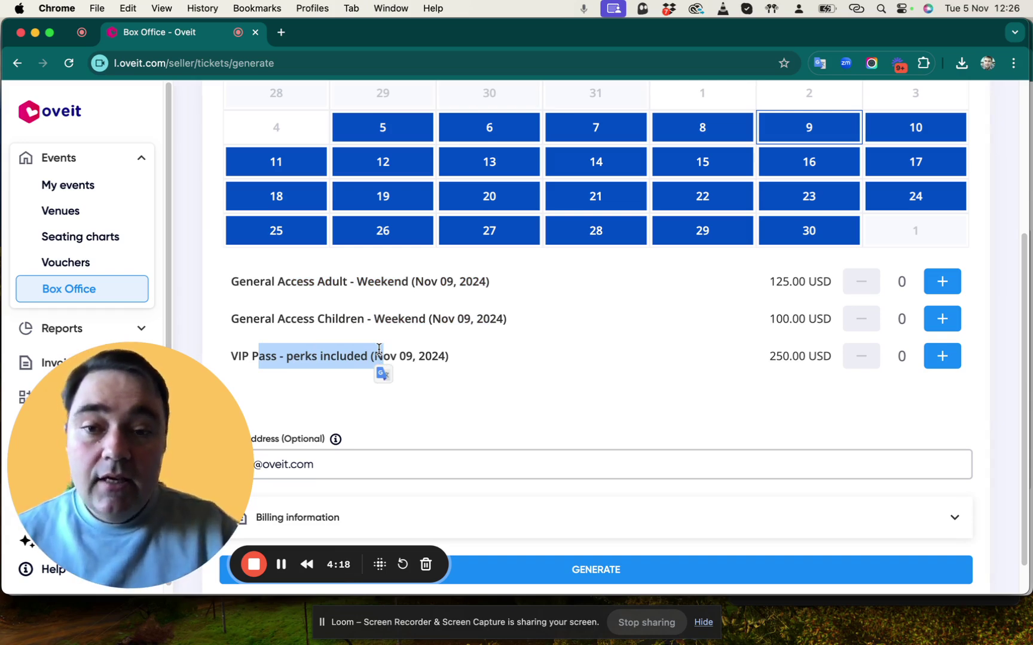
left_click(442, 328)
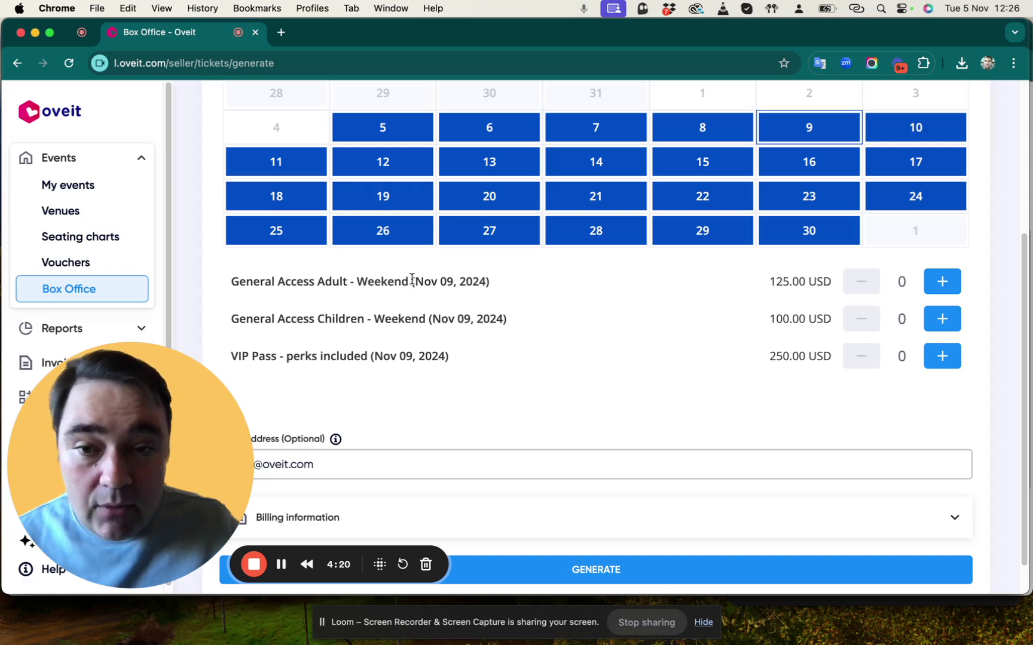
left_click_drag(412, 280, 492, 284)
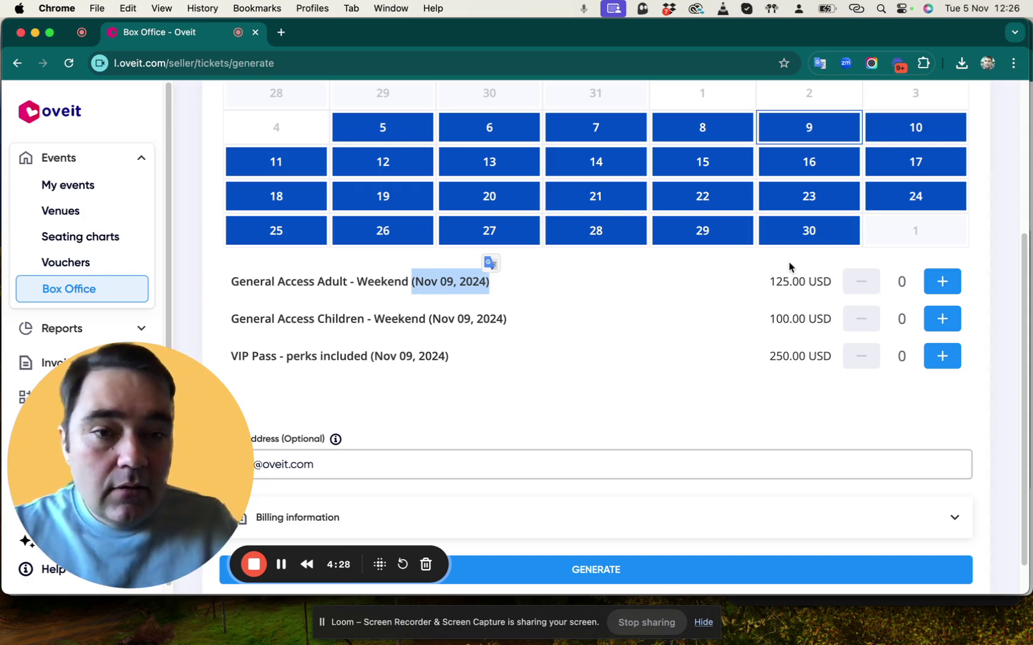
Add two Adult weekend tickets, one Children weekend ticket and one VIP Pass, totalling 600.00 USD.
left_click(728, 298)
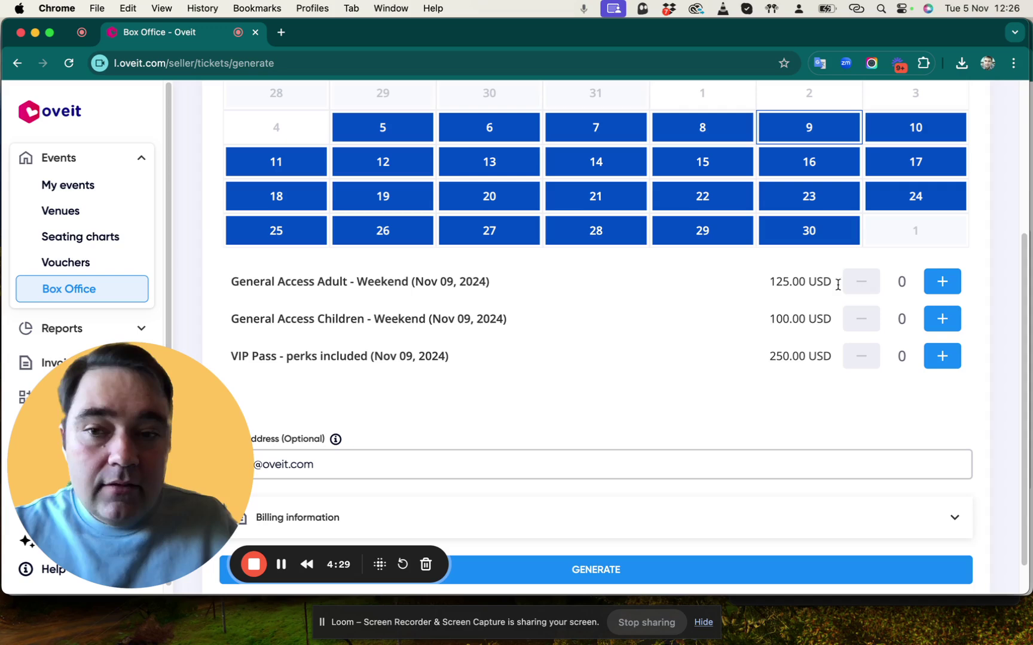
left_click(938, 284)
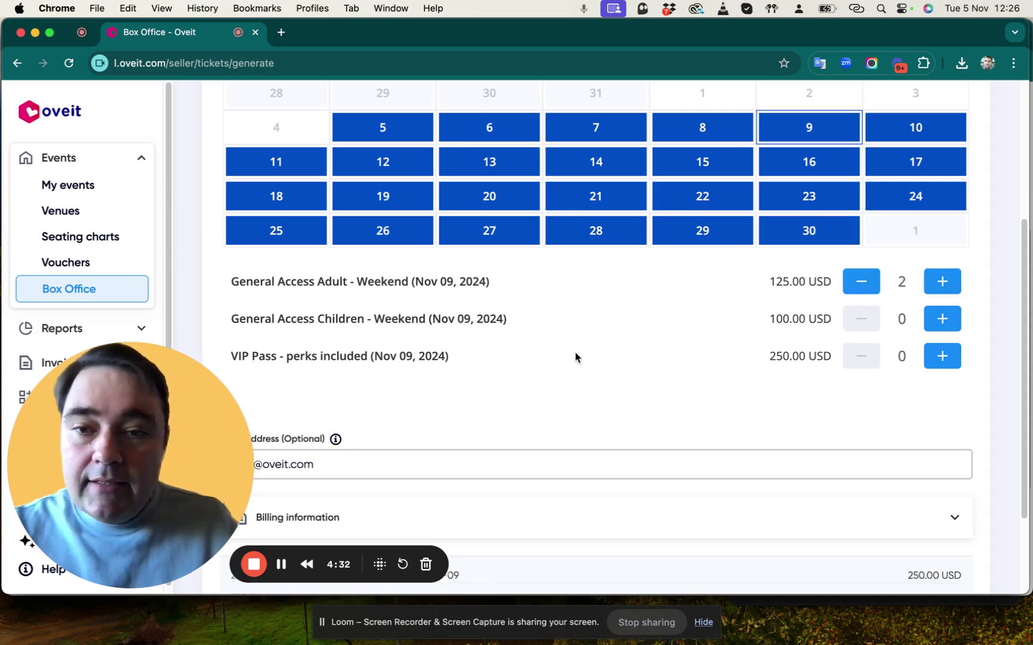
left_click(938, 321)
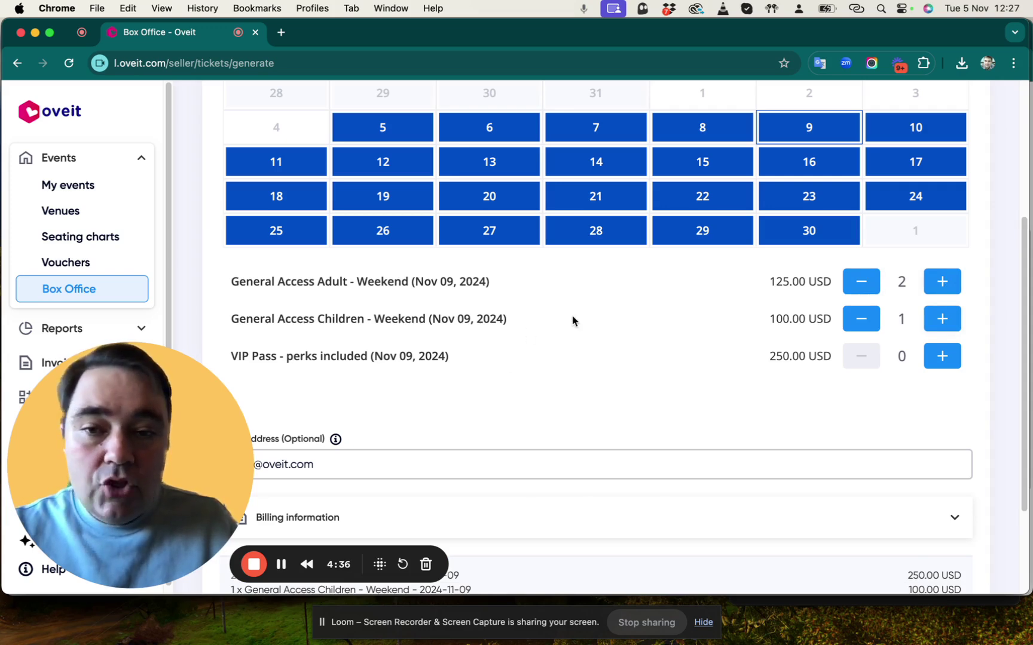
left_click(942, 357)
scroll(618, 369, "down", 3)
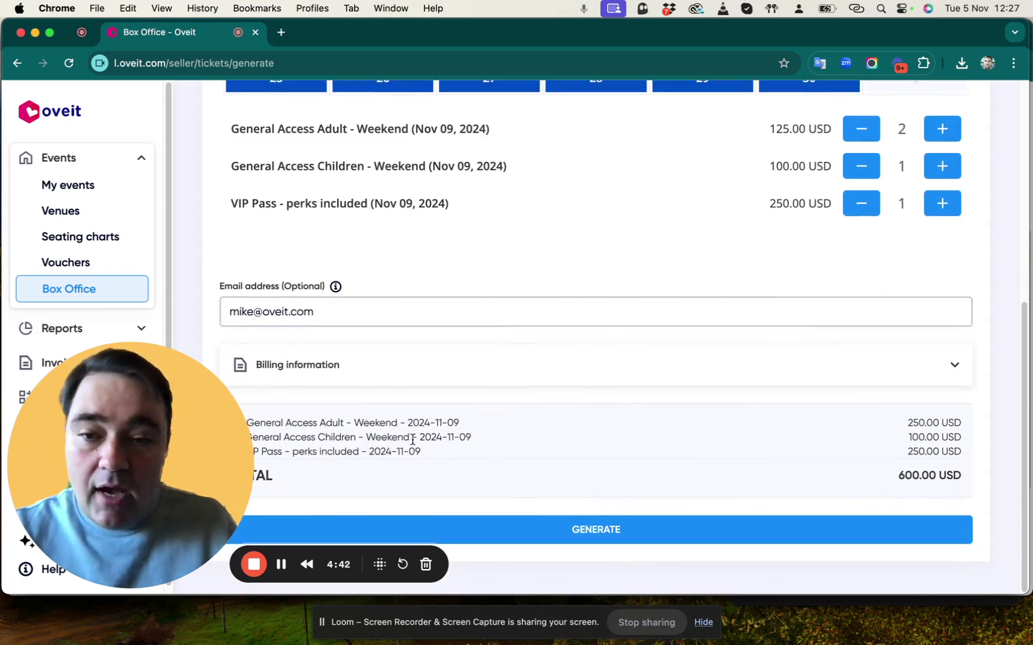
Generate the four tickets as a printable PDF, then close the print preview.
left_click(594, 532)
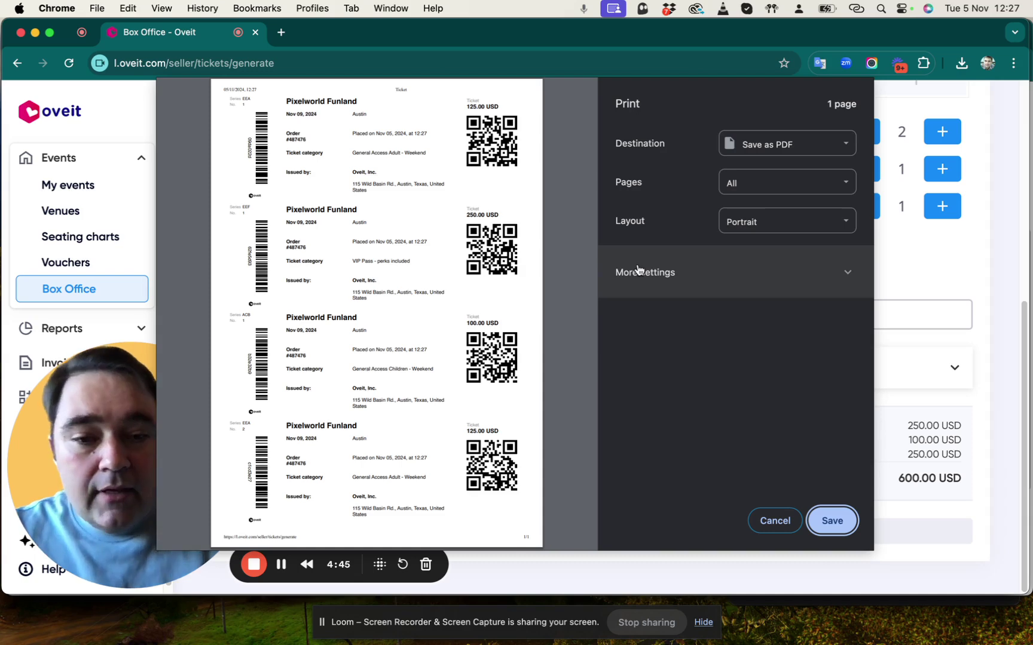
left_click(775, 520)
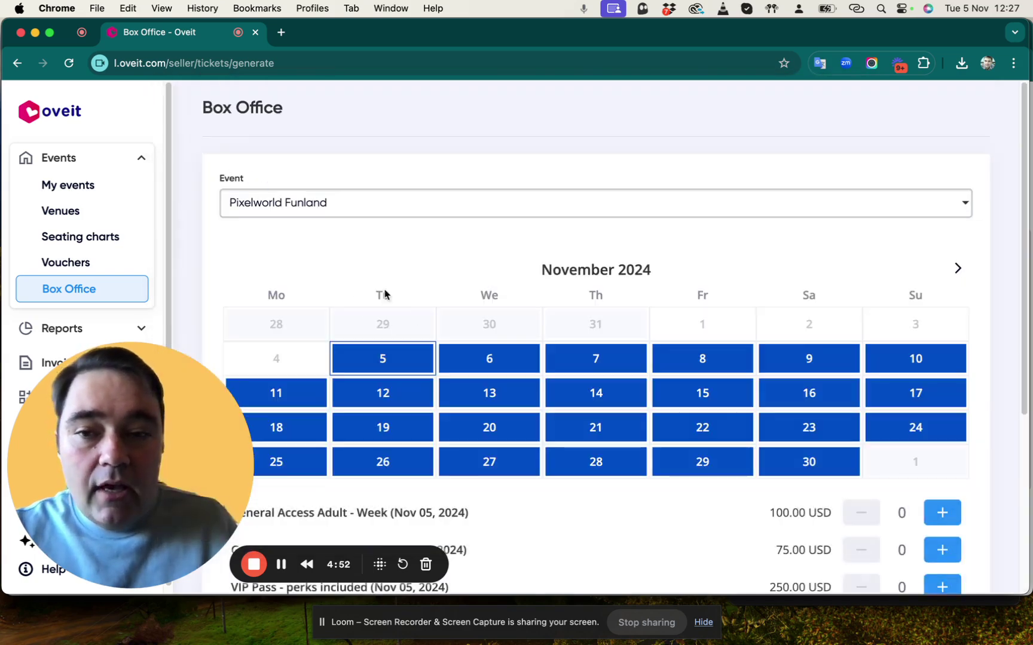
scroll(508, 316, "down", 5)
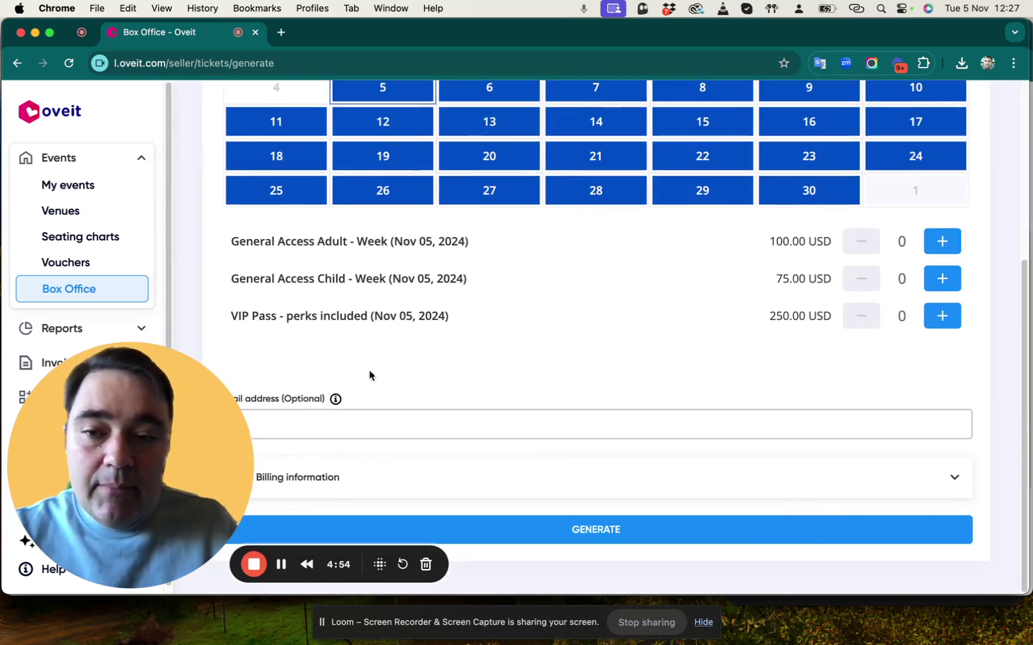
left_click_drag(314, 410, 807, 419)
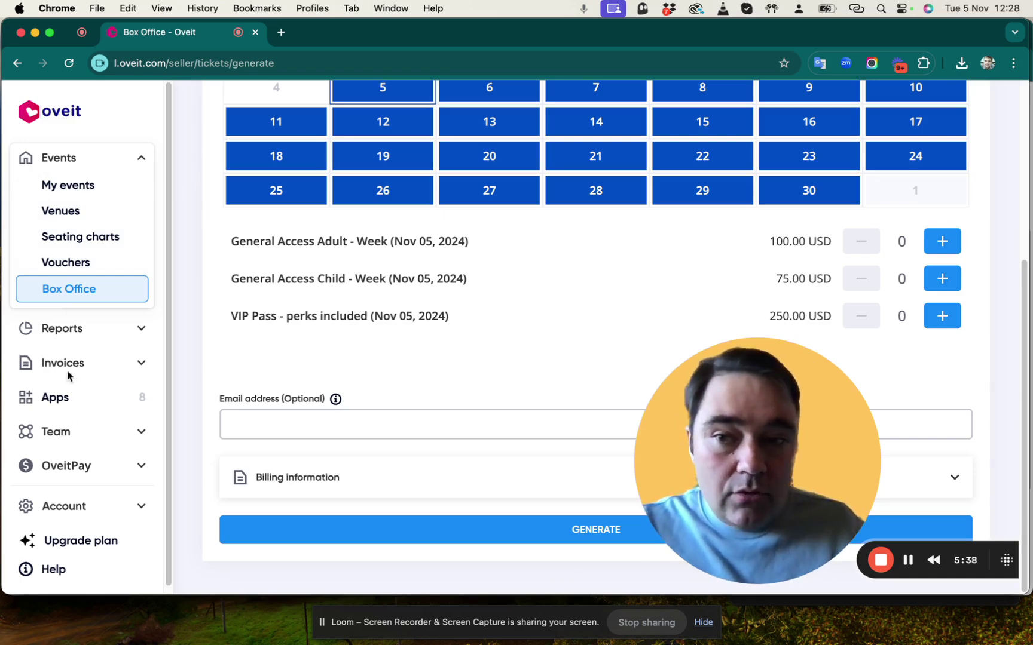
Expand Reports, Events and Team in the sidebar to reach the Users list with the Box Office User.
left_click(69, 332)
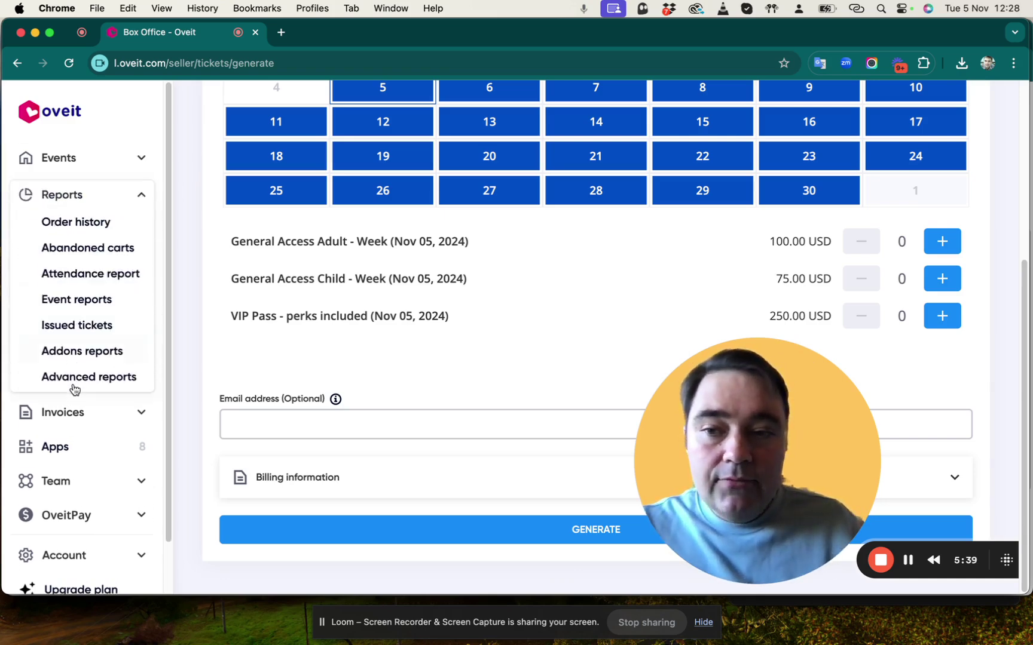
left_click(76, 160)
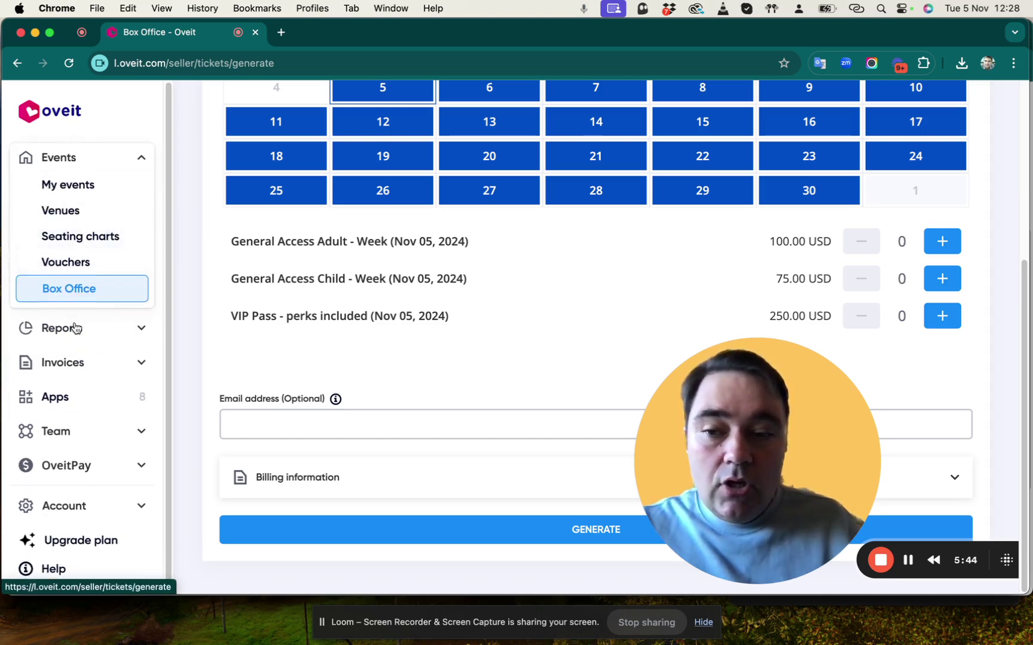
scroll(71, 370, "down", 1)
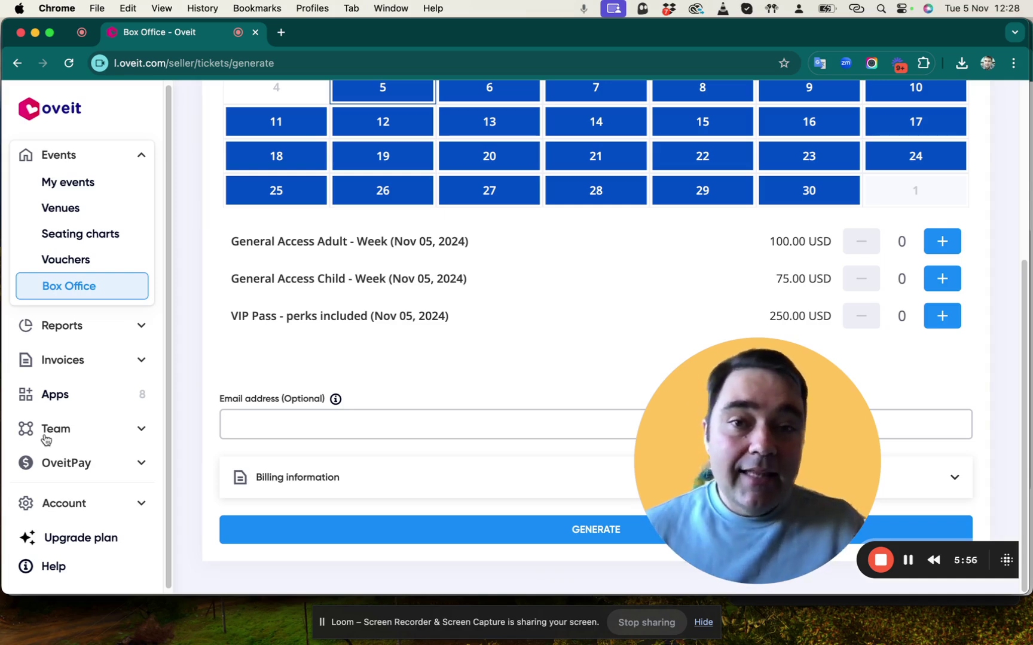
left_click(87, 437)
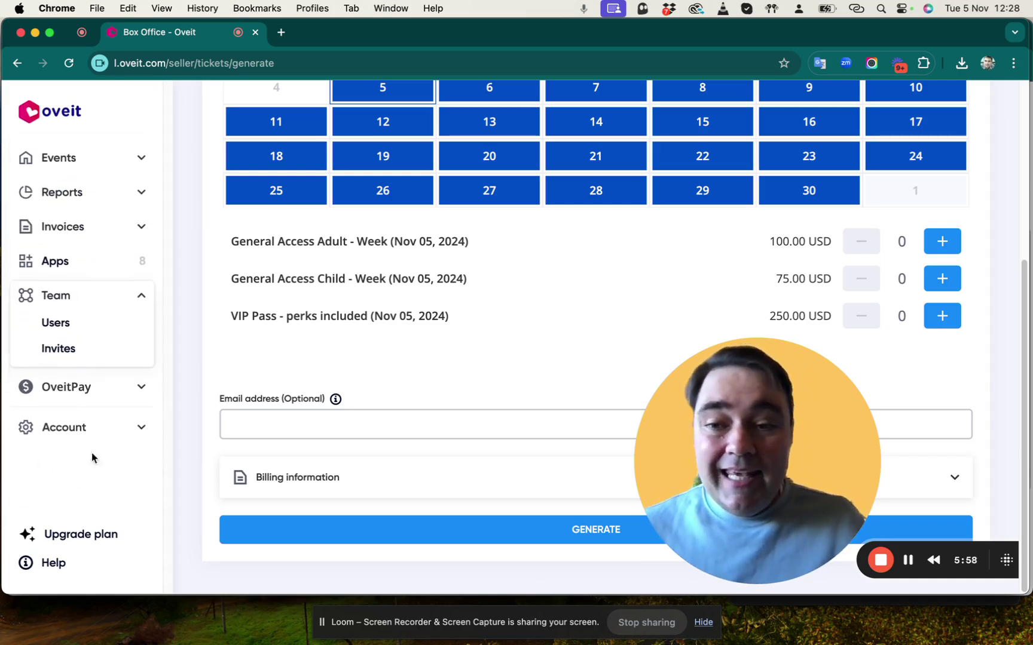
left_click(80, 332)
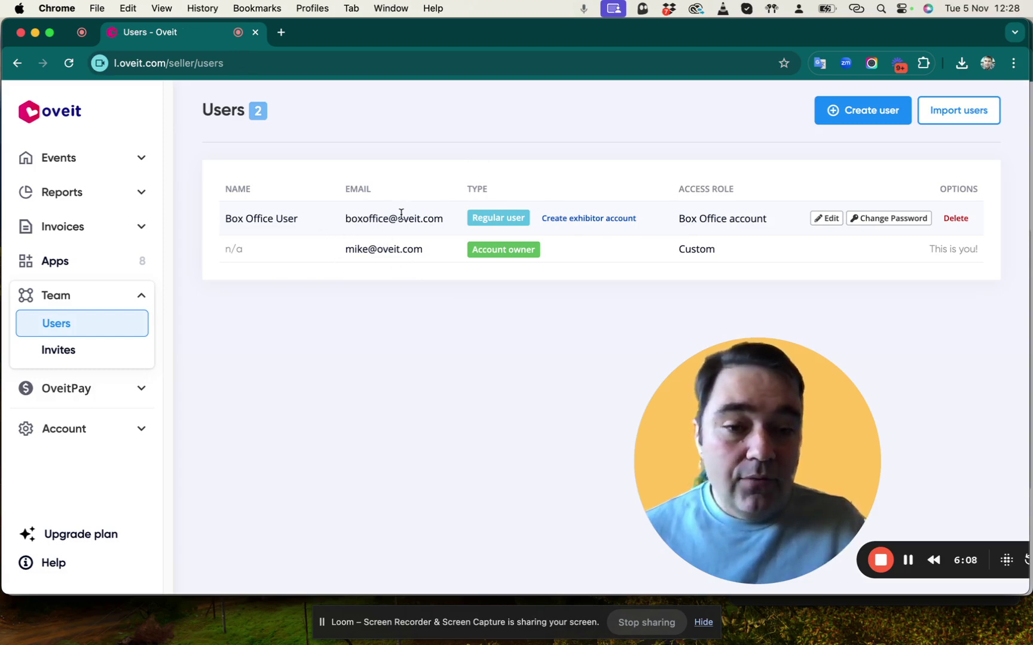
Confirm the Box Office User's Box Office account role and switch to that user's My events view.
left_click(819, 217)
scroll(508, 278, "down", 5)
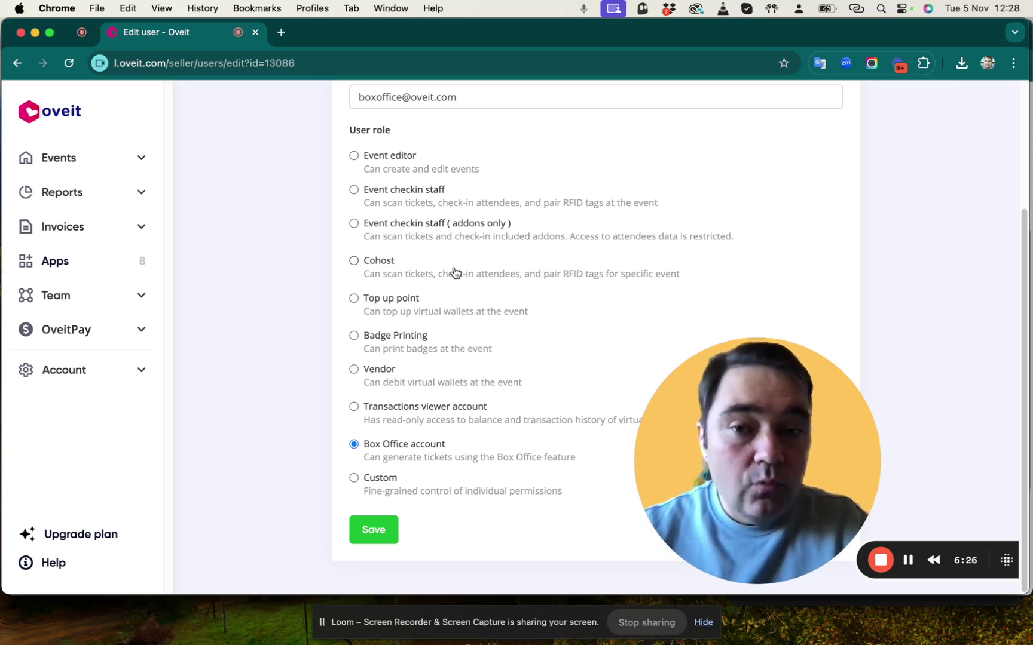
left_click(908, 560)
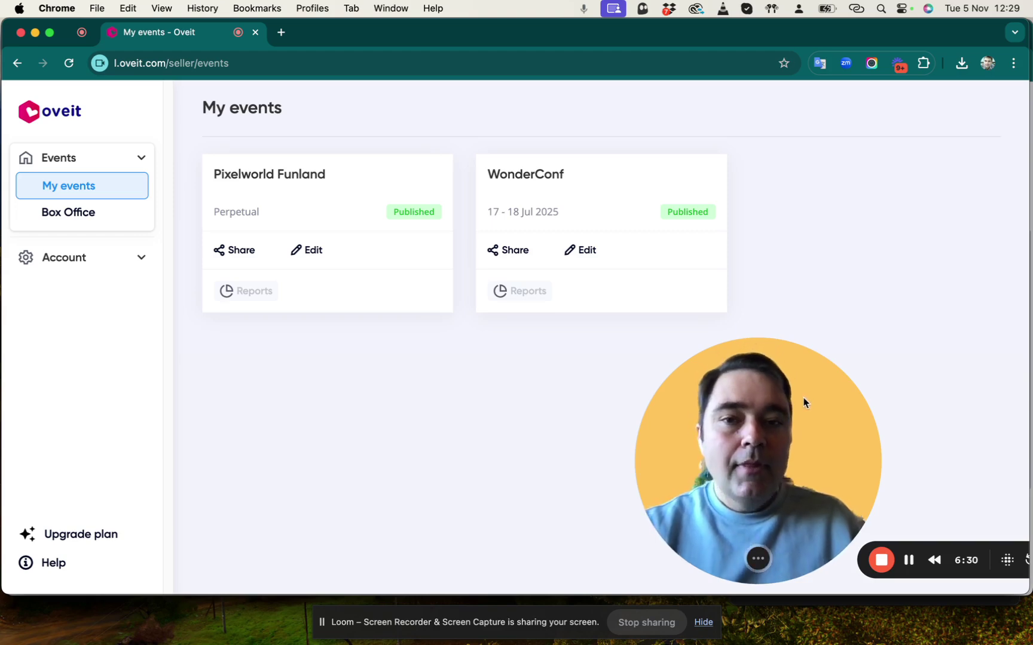
As the Box Office user, open the Box Office page from the Events sidebar.
left_click_drag(802, 401, 897, 362)
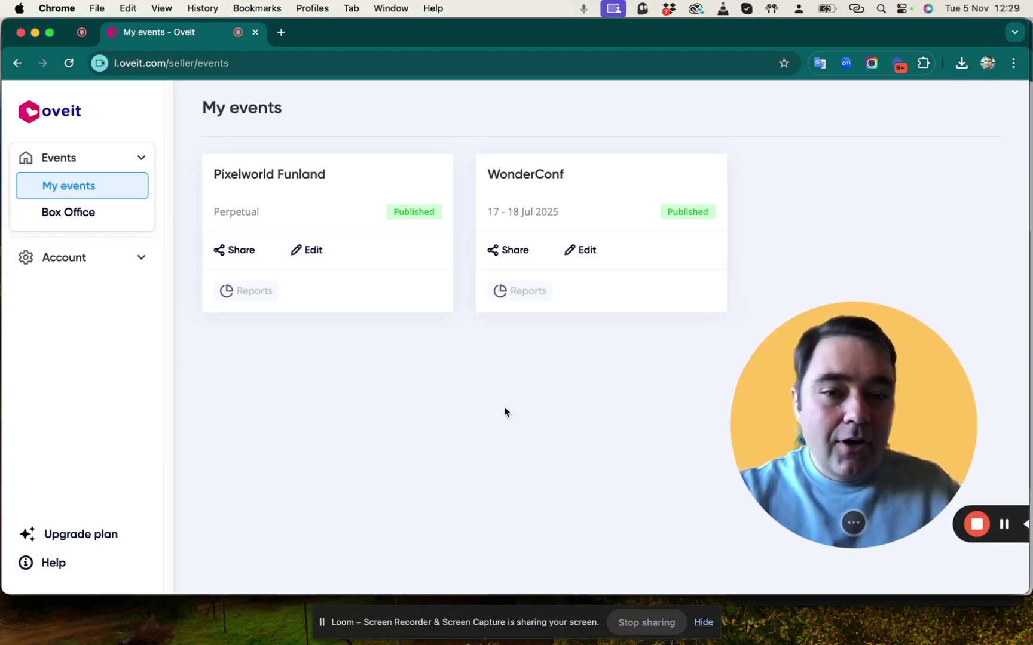
left_click(70, 213)
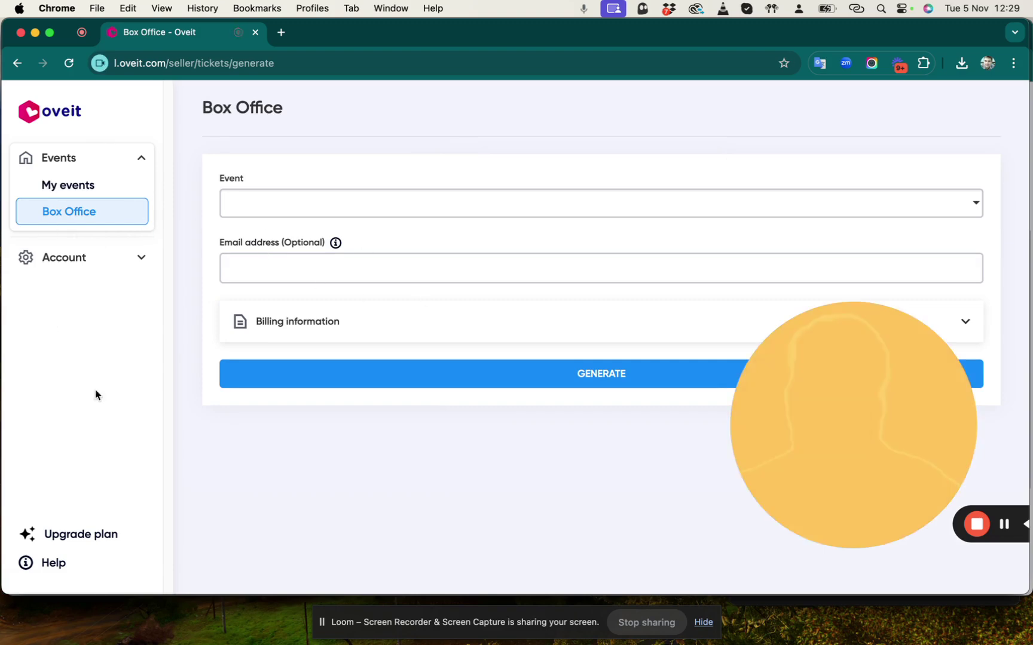
left_click_drag(879, 349, 118, 490)
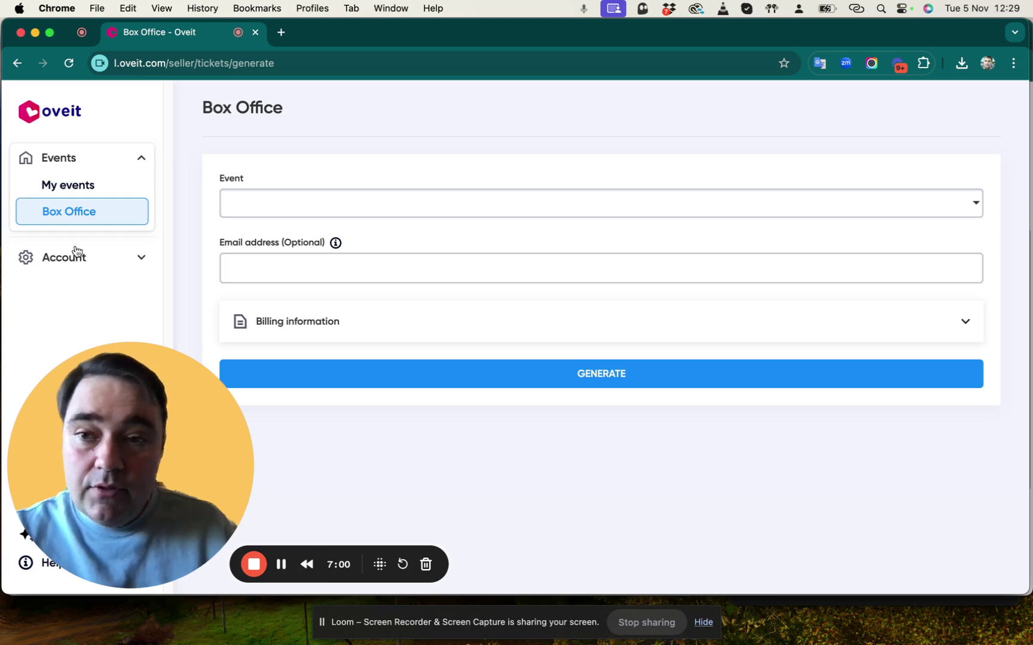
Pick Pixelworld Funland, then switch the Box Office event to WonderConf (17 - 18 Jul 2025).
left_click(67, 269)
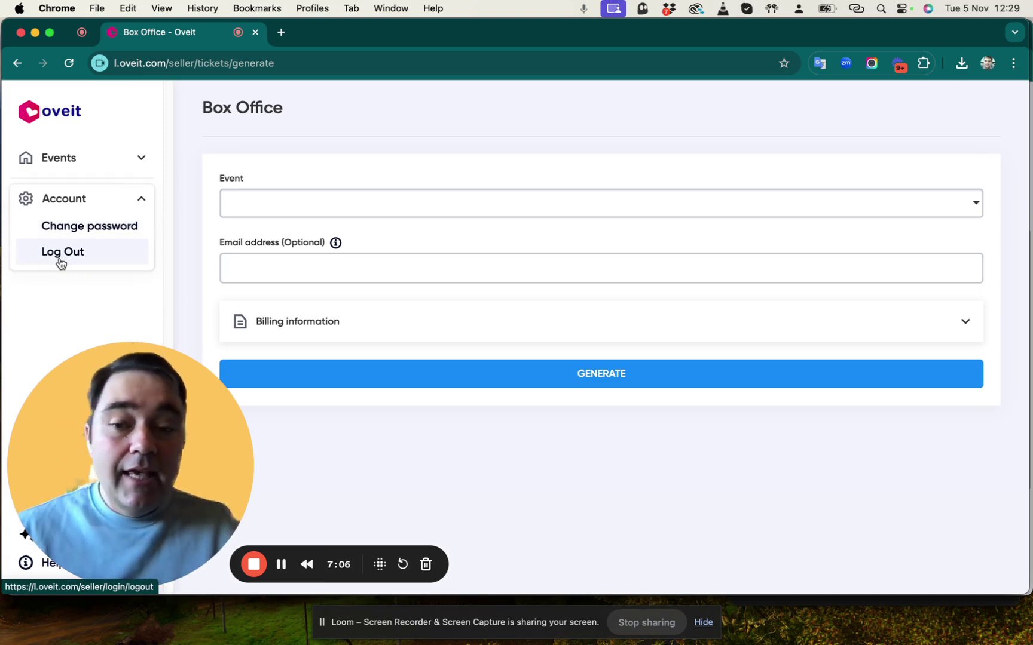
left_click(359, 203)
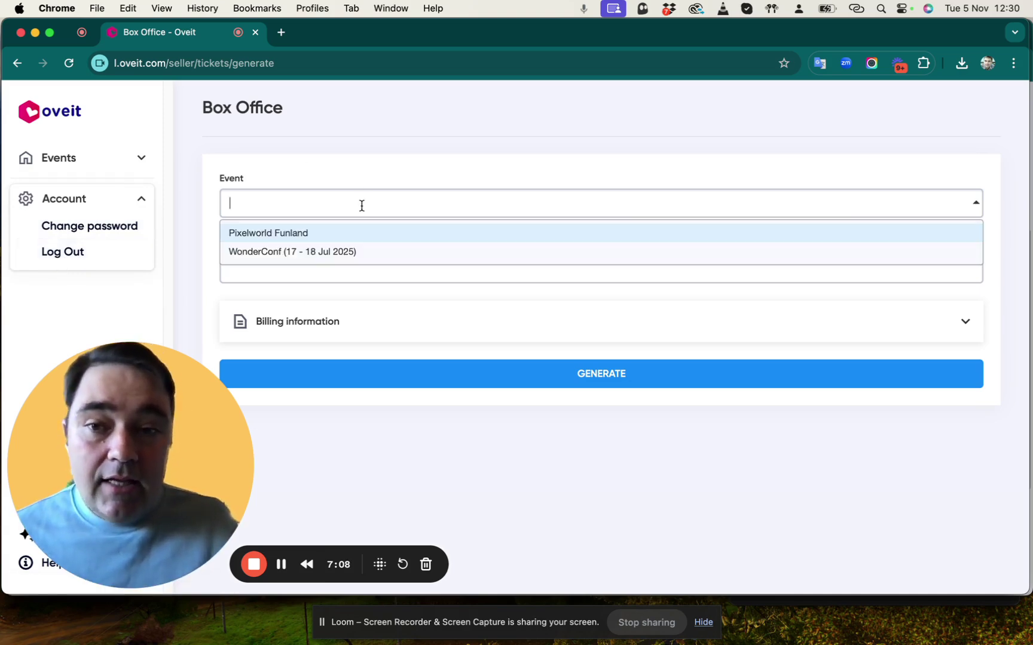
left_click(347, 233)
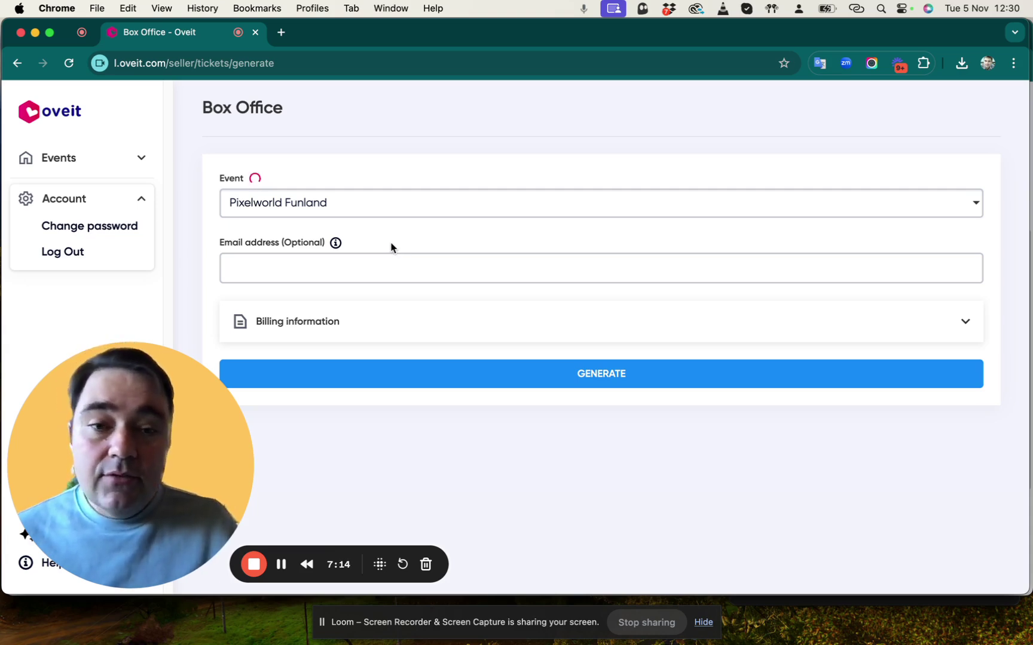
left_click(388, 210)
left_click(330, 251)
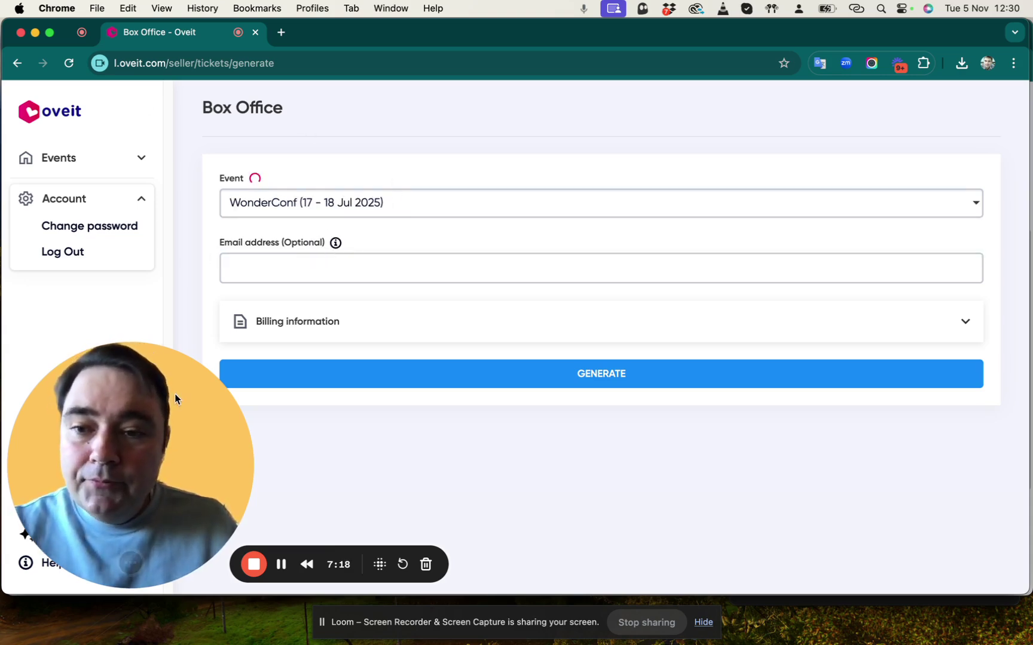